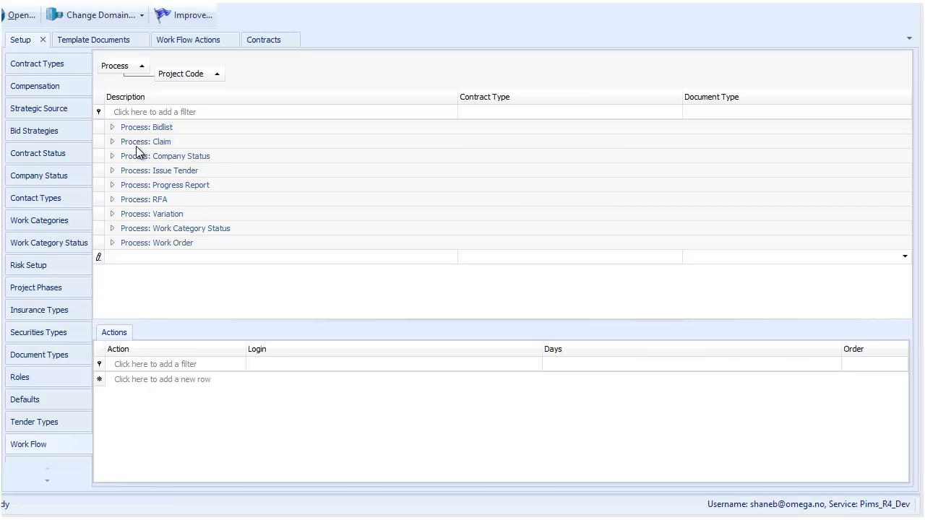
Step: Show the approvers of the "Bidlist Approval for W34 Construction" work flow within the Bidlist process, project code W34
{"action": "left_click", "coordinate": [112, 128]}
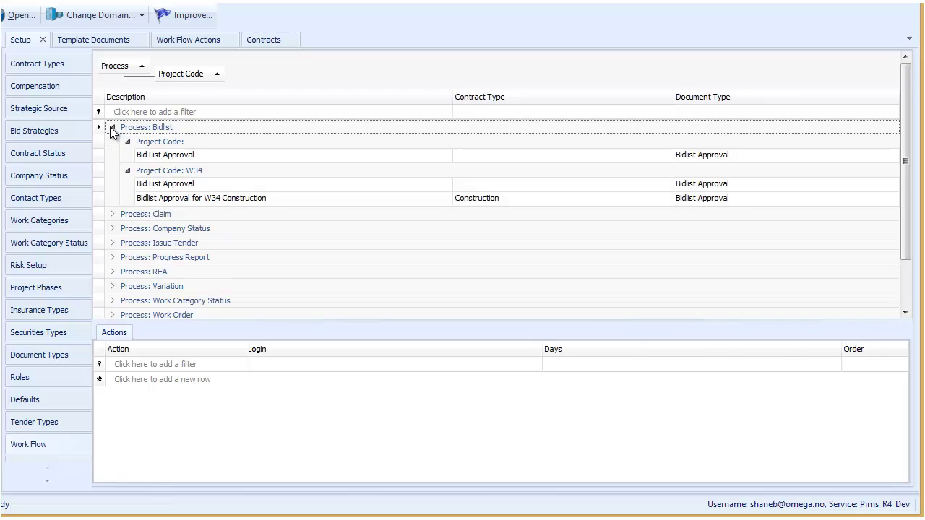
{"action": "key", "text": "Left"}
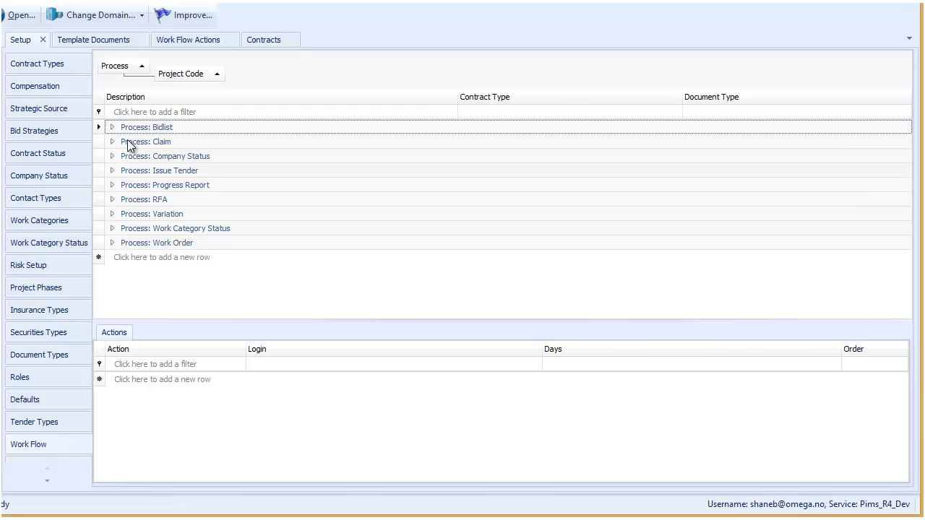
{"action": "left_click", "coordinate": [112, 128]}
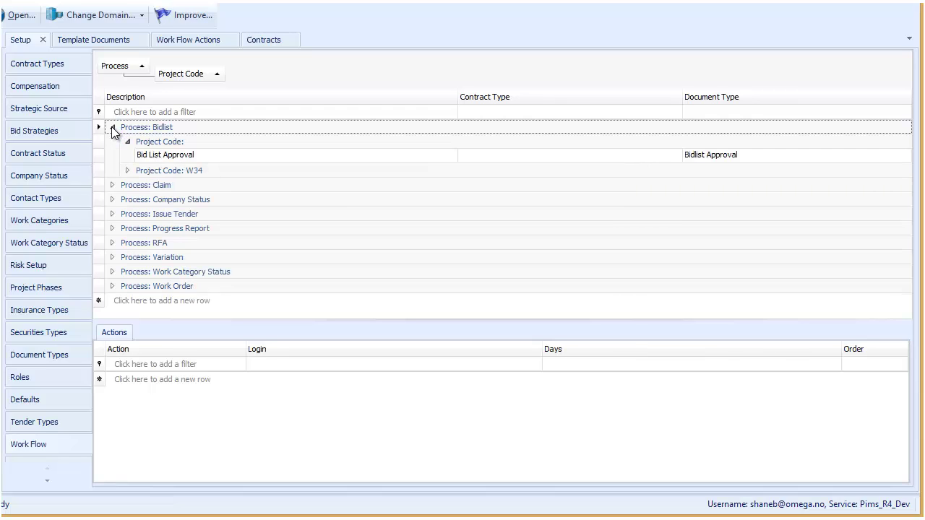
{"action": "left_click", "coordinate": [128, 143]}
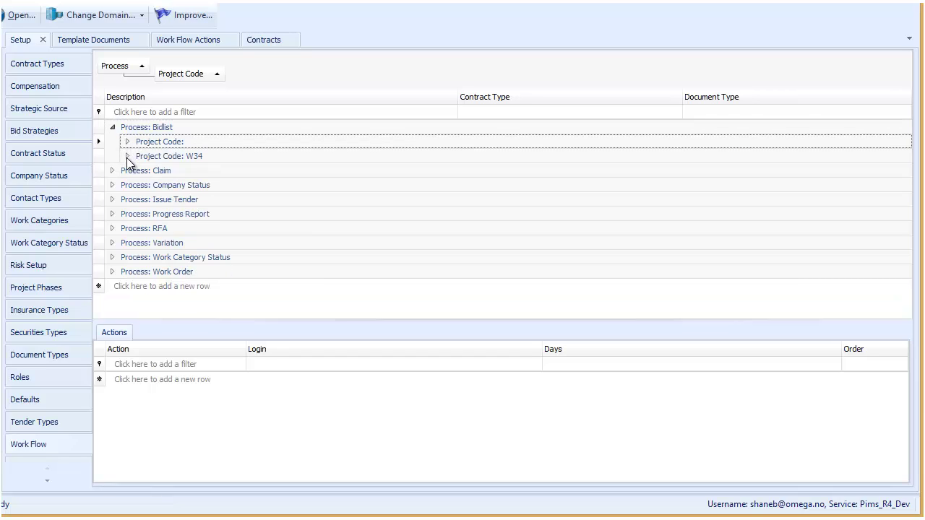
{"action": "left_click", "coordinate": [127, 156]}
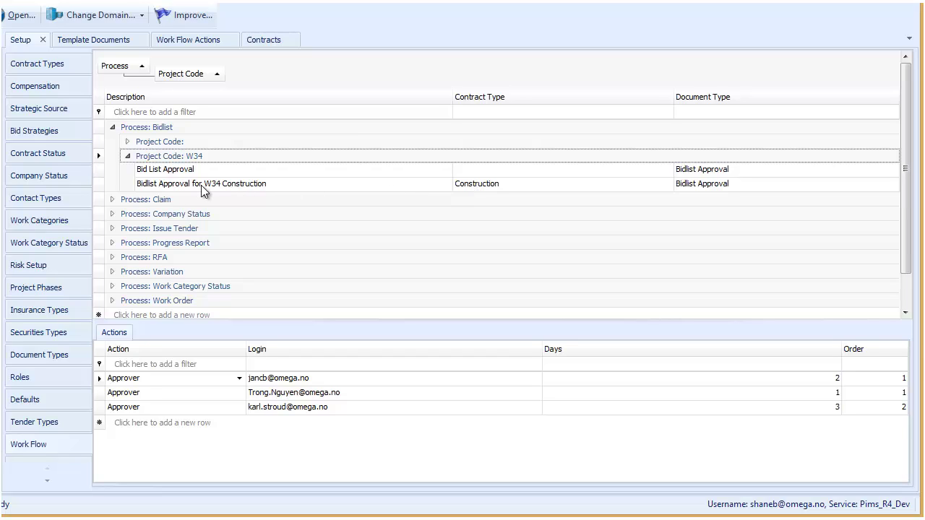
{"action": "left_click", "coordinate": [97, 185]}
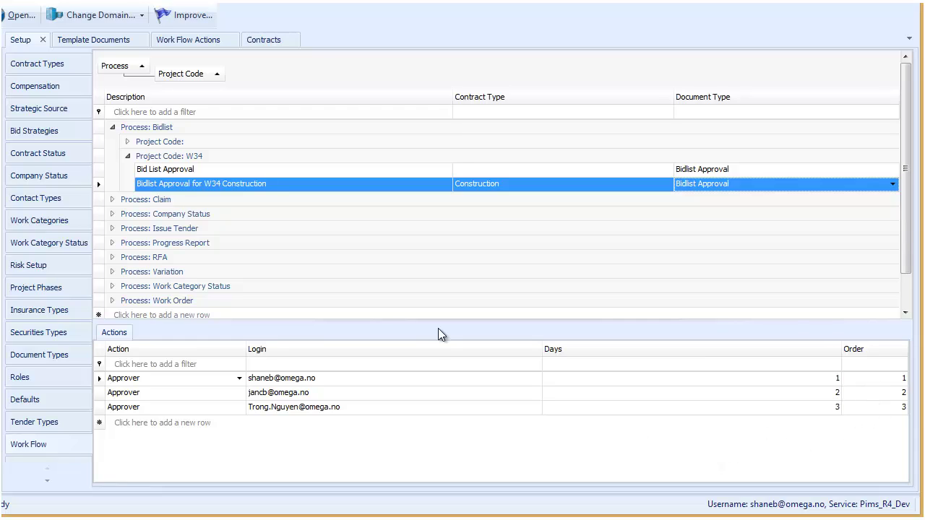
Step: Look up the file attached to project W34's Bidlist Approval template document, and return to the work flow setup
{"action": "left_click", "coordinate": [102, 39]}
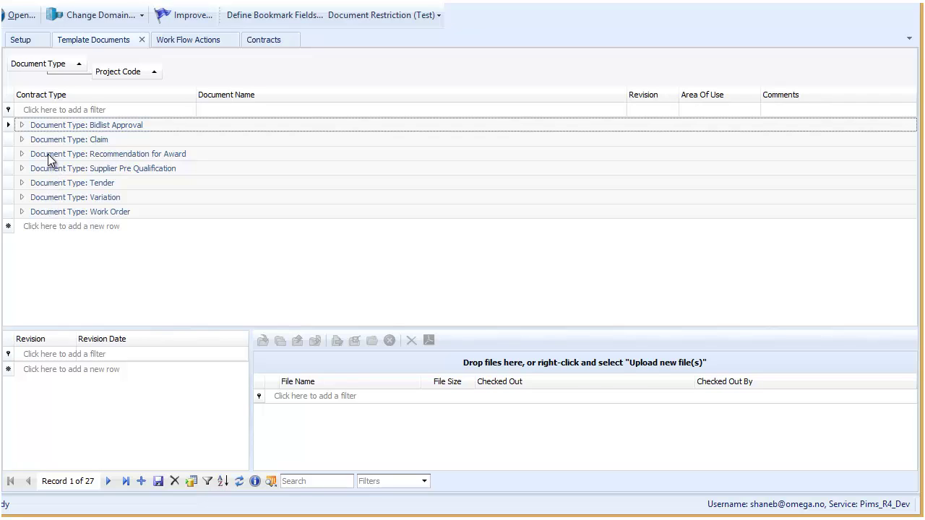
{"action": "left_click", "coordinate": [22, 126]}
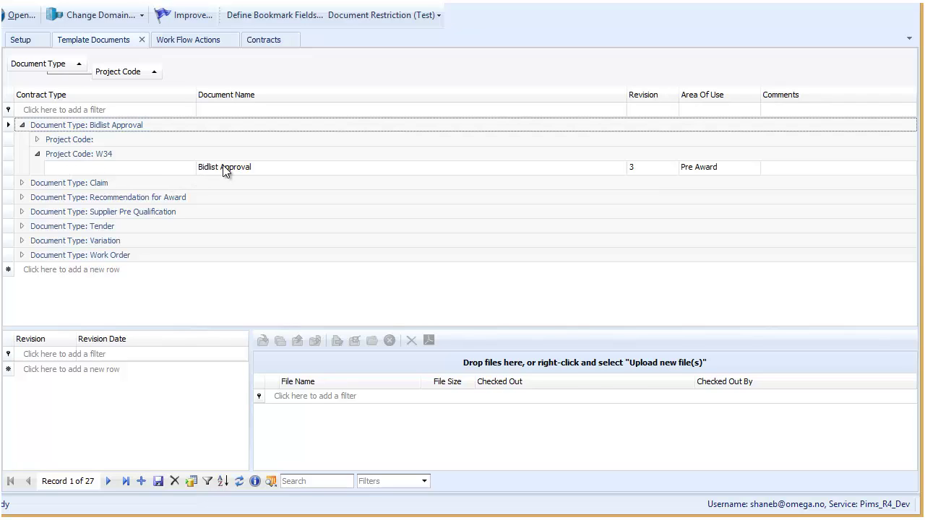
{"action": "left_click", "coordinate": [8, 170]}
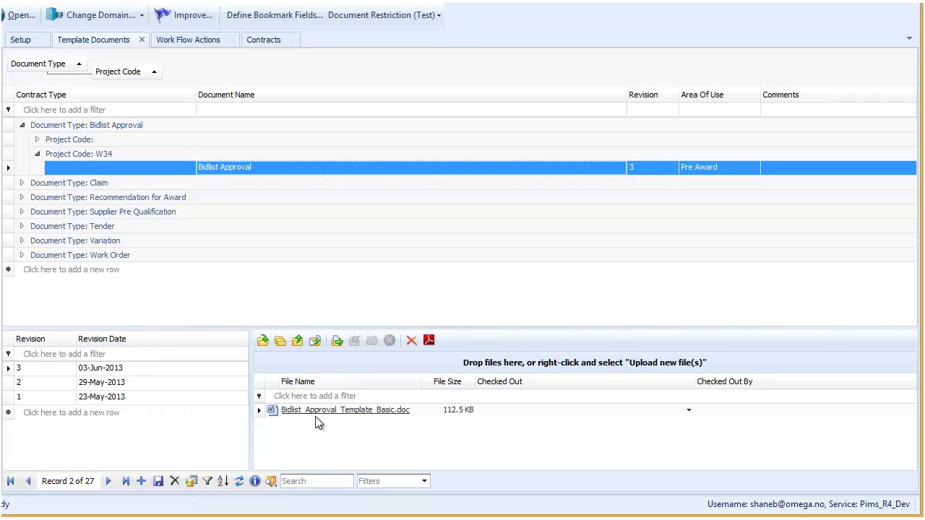
{"action": "left_click", "coordinate": [29, 42]}
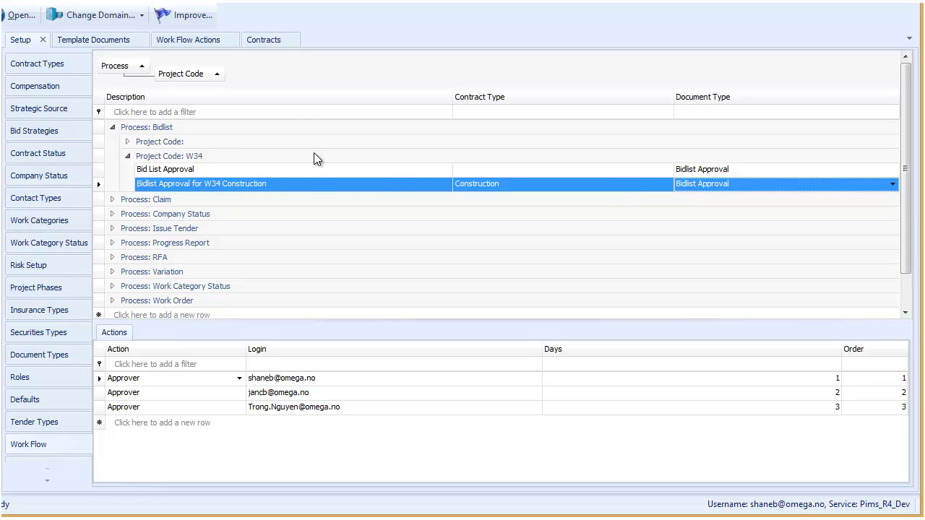
Step: Submit the included bidders of contract W34-CC-002, Fabrication - Hull, for approval and acknowledge the message
{"action": "left_click", "coordinate": [266, 39]}
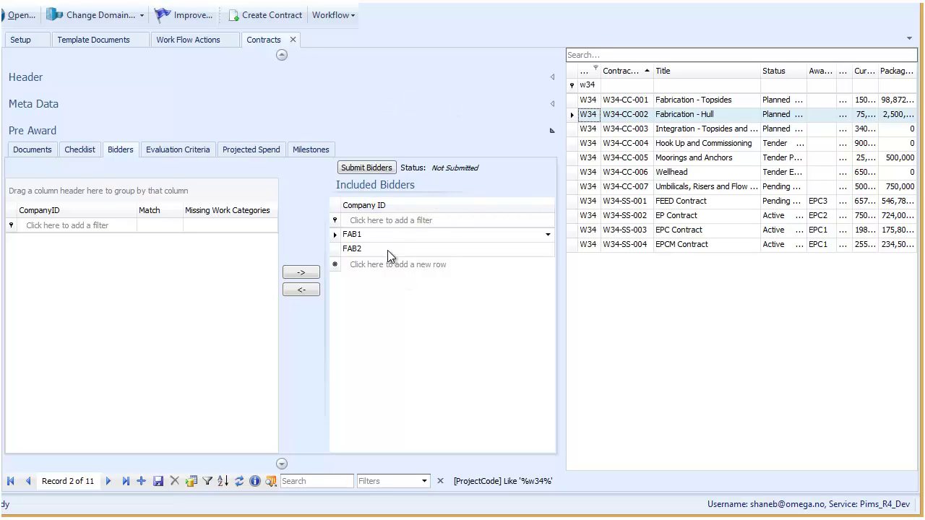
{"action": "left_click", "coordinate": [38, 148]}
{"action": "left_click", "coordinate": [123, 147]}
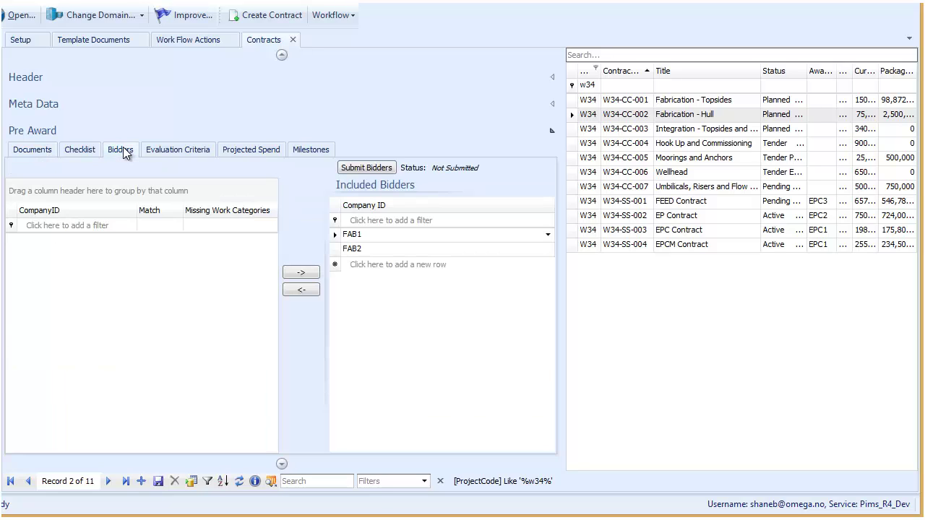
{"action": "left_click", "coordinate": [366, 168]}
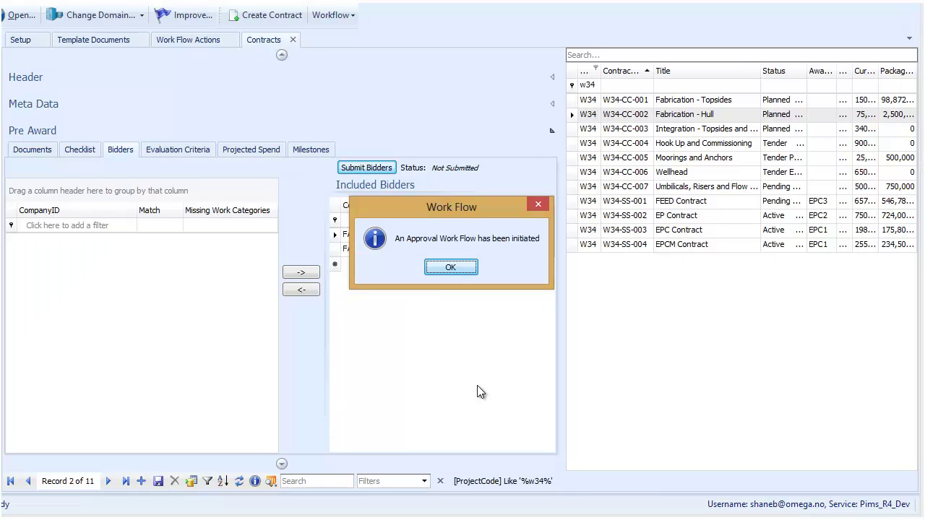
{"action": "left_click", "coordinate": [448, 269]}
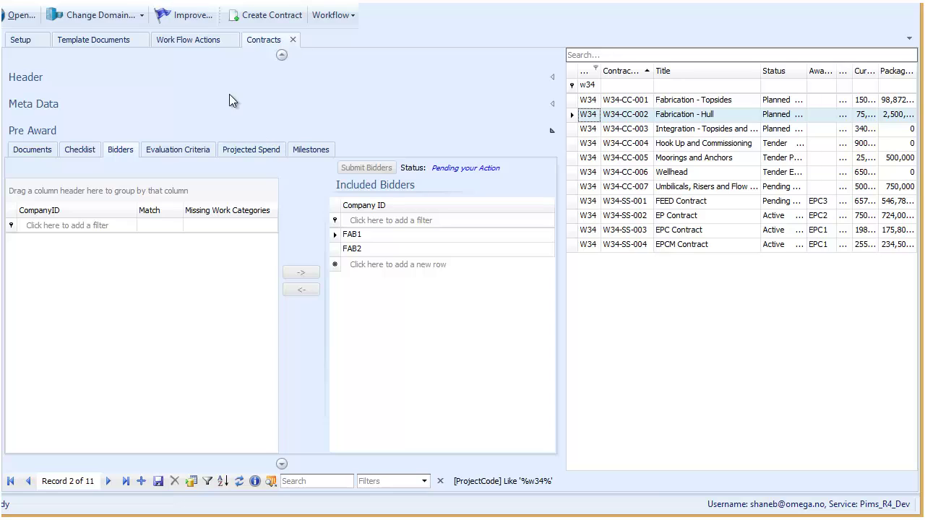
Step: Refresh the work flow actions and approve the pending Bidlist action for contract W34-CC-002 as the first approver
{"action": "left_click", "coordinate": [205, 41]}
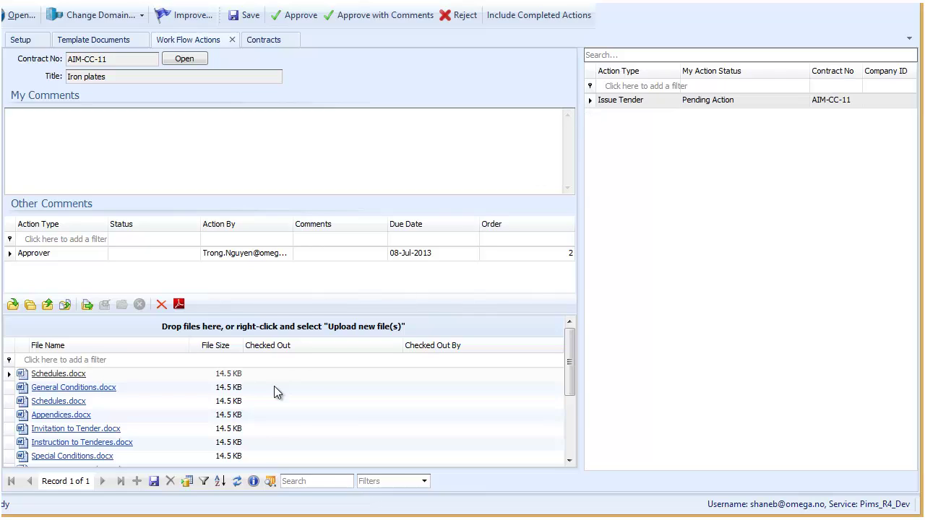
{"action": "left_click", "coordinate": [237, 481]}
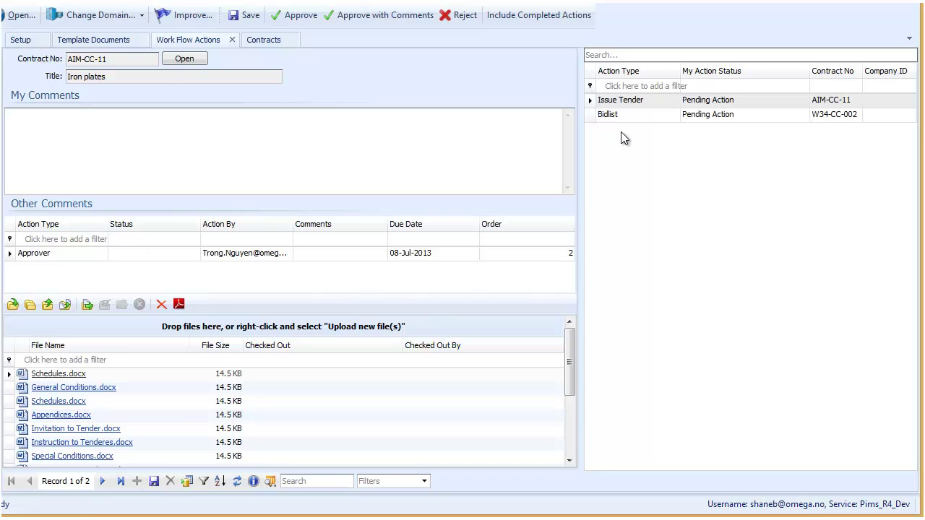
{"action": "double_click", "coordinate": [615, 115]}
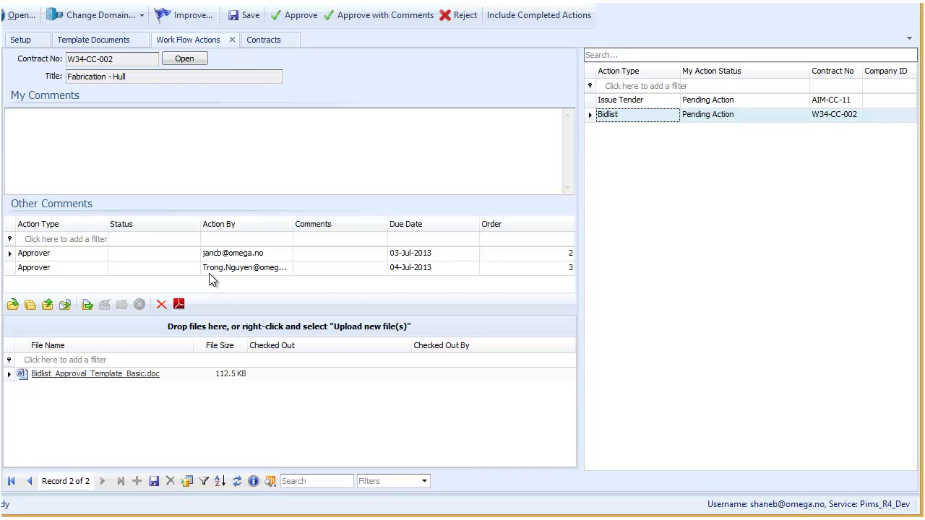
{"action": "left_click", "coordinate": [289, 20]}
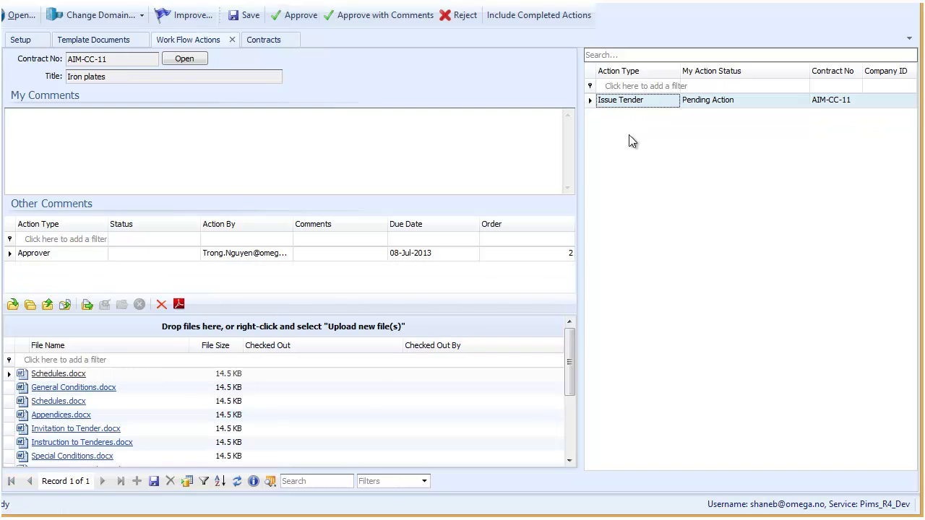
Step: Switch to the second approver's Pims window, refresh its work flow actions and open the Bidlist action for W34-CC-002
{"action": "mouse_move", "coordinate": [276, 506]}
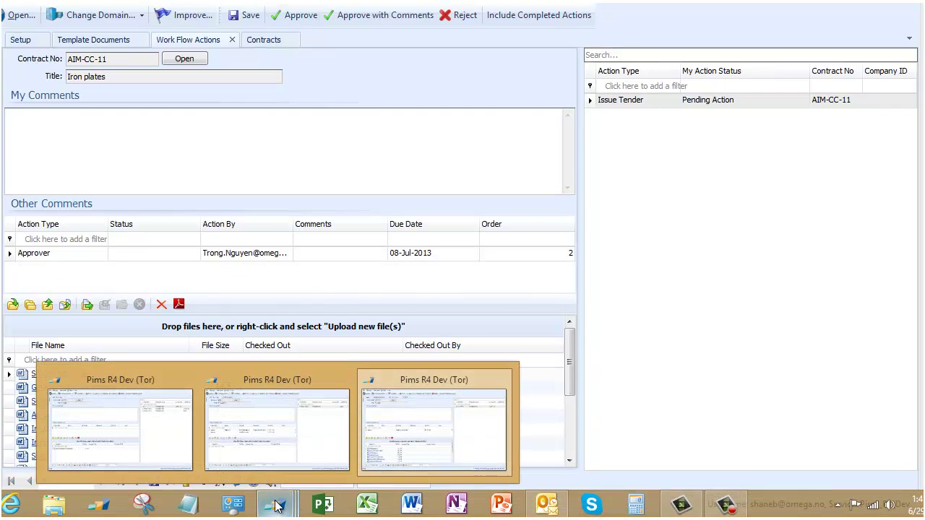
{"action": "left_click", "coordinate": [154, 433]}
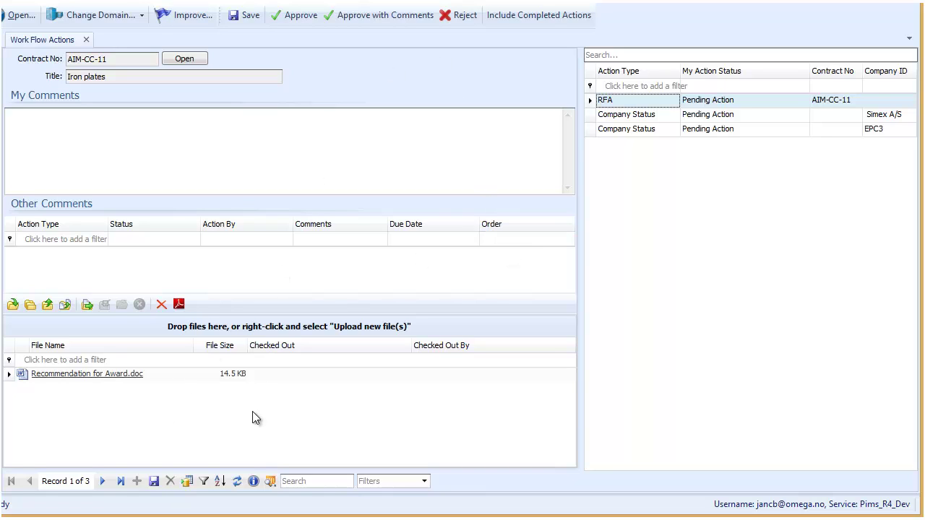
{"action": "left_click", "coordinate": [238, 481]}
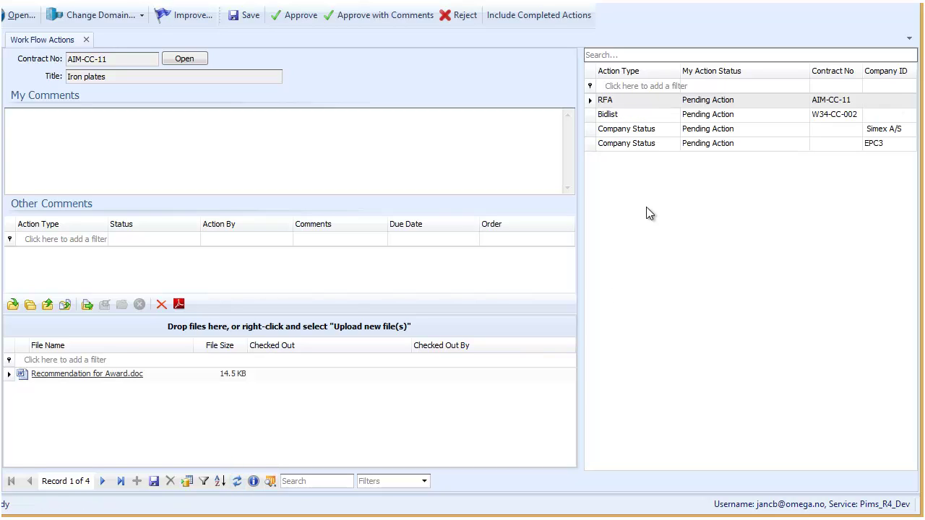
{"action": "left_click", "coordinate": [591, 115]}
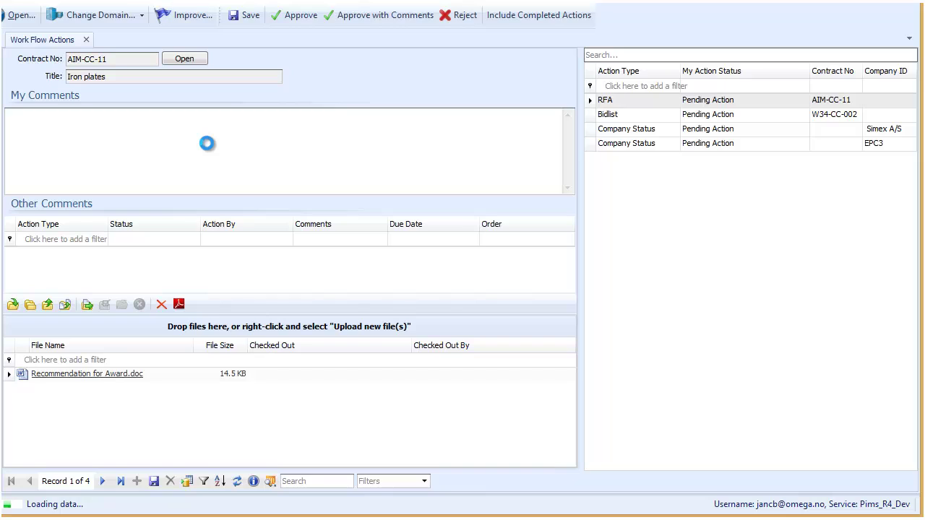
{"action": "key", "text": "Down"}
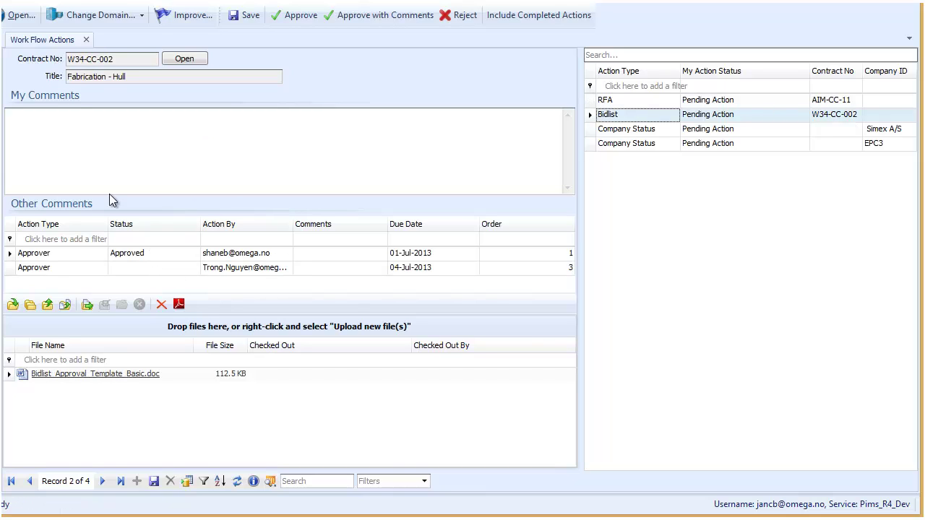
Step: Enter the comment "My comments are" on the W34-CC-002 Bidlist action and approve it
{"action": "left_click", "coordinate": [82, 149]}
{"action": "type", "text": "My comments"}
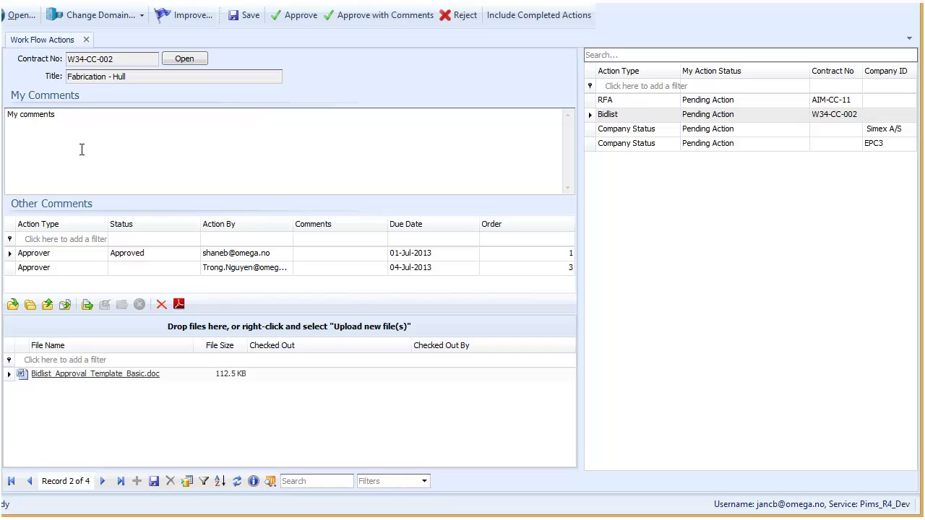
{"action": "type", "text": "s  are"}
{"action": "left_click", "coordinate": [295, 15]}
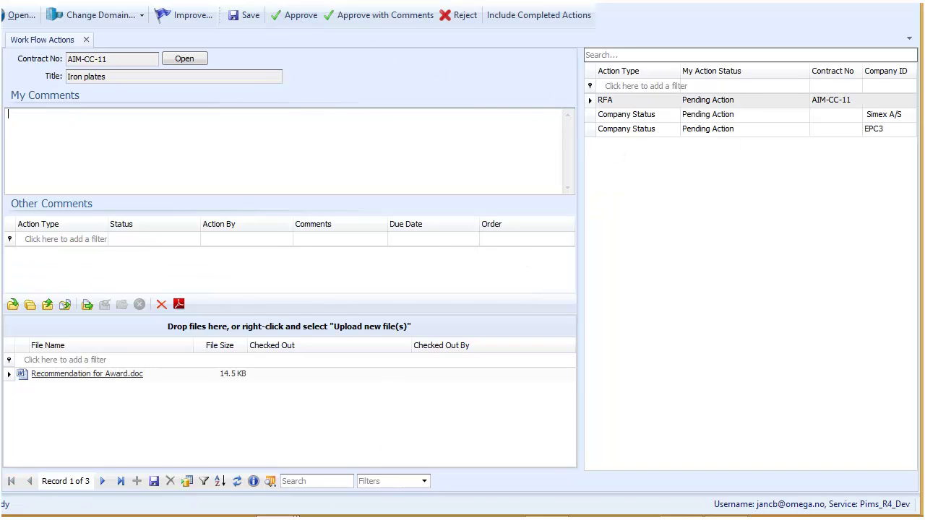
Step: Switch to the third approver's Pims window, refresh the work flow actions and approve the Bidlist action for W34-CC-002
{"action": "mouse_move", "coordinate": [276, 504]}
{"action": "left_click", "coordinate": [300, 435]}
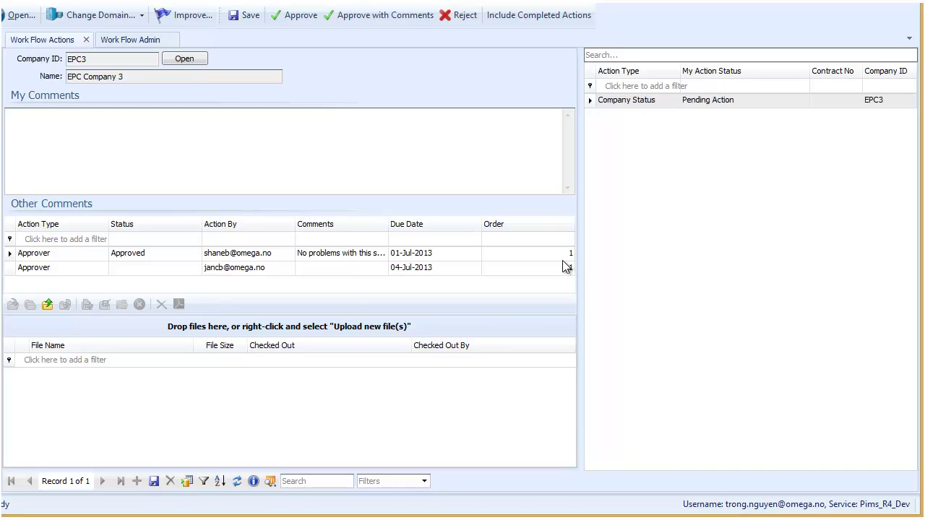
{"action": "left_click", "coordinate": [237, 482]}
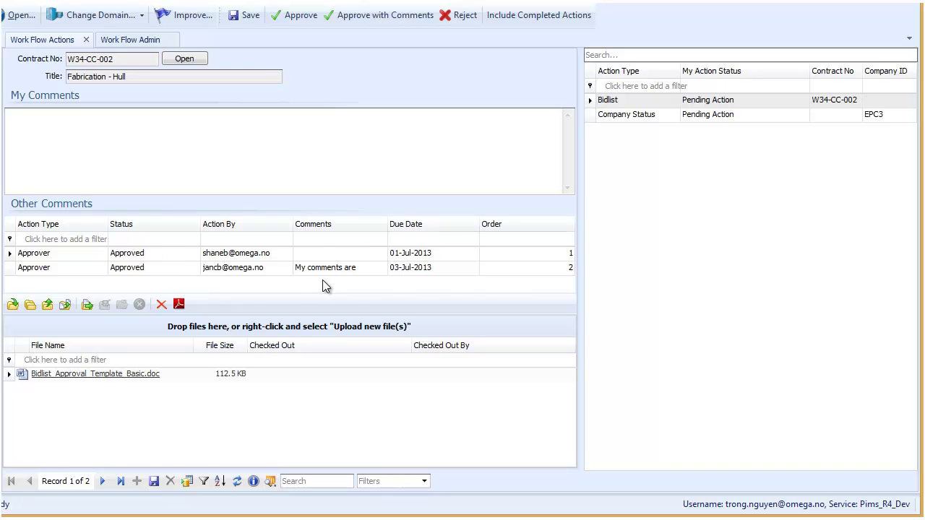
{"action": "left_click", "coordinate": [295, 15]}
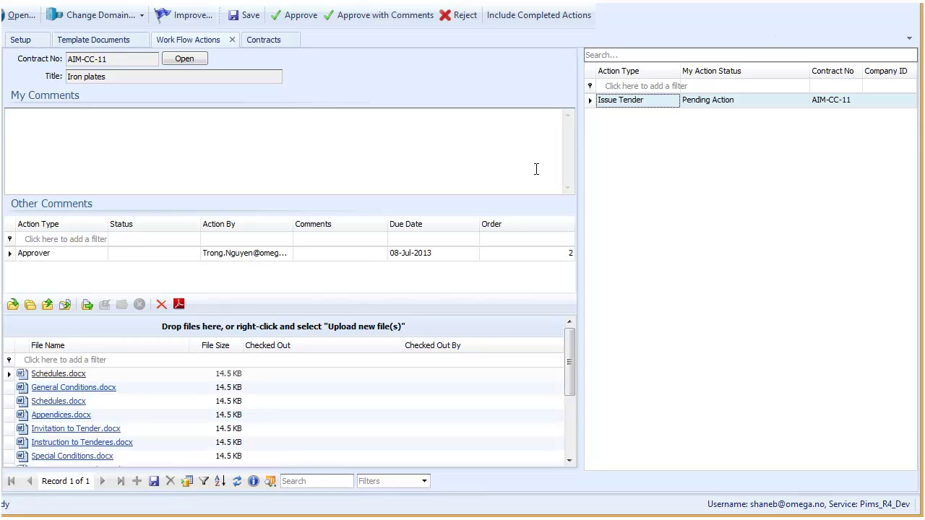
Step: In the first approver's Pims window, reload contract W34-CC-002 to check the approval status of its bidders
{"action": "left_click", "coordinate": [263, 39]}
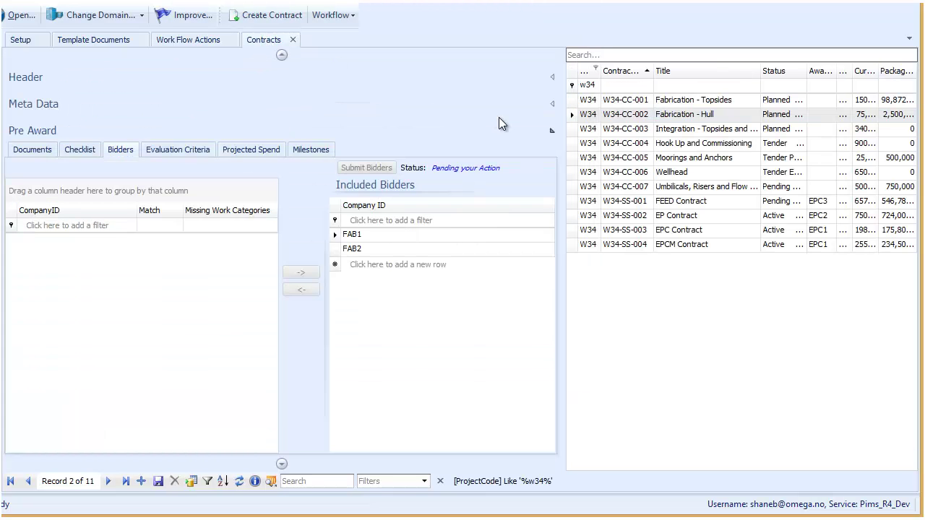
{"action": "left_click", "coordinate": [573, 100]}
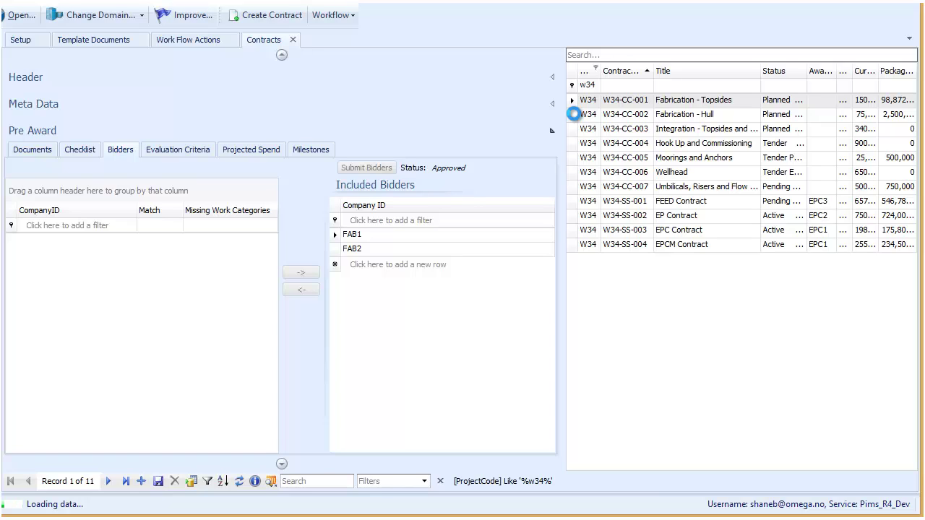
{"action": "left_click", "coordinate": [573, 114]}
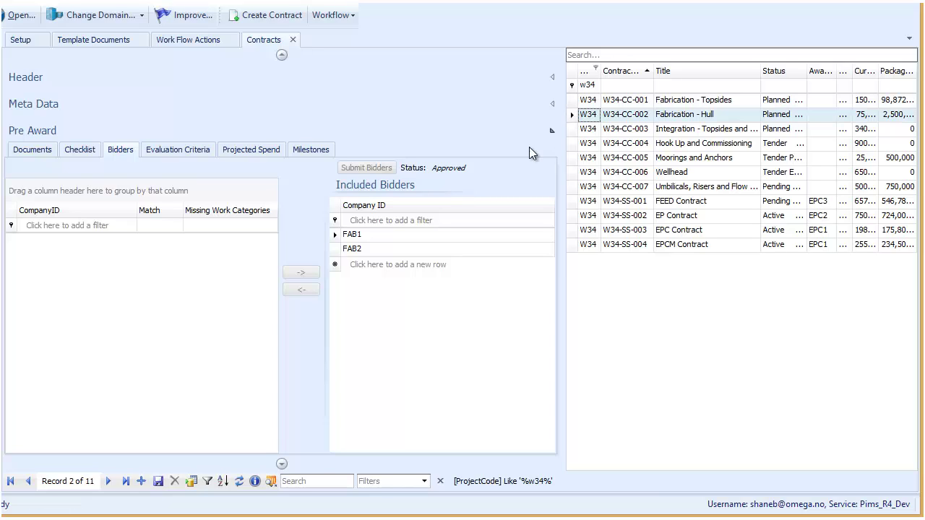